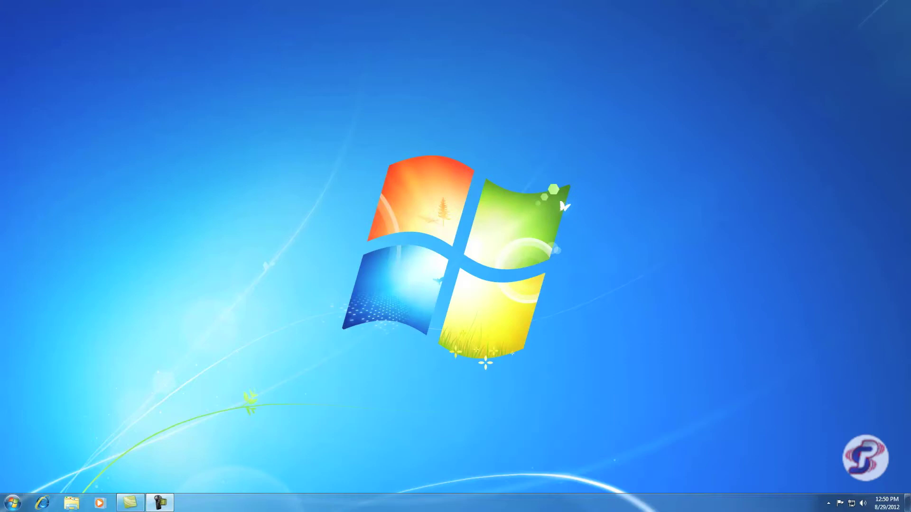
Go to andreaelectronics.com in Internet Explorer and open the Software > AudioCommander download form
{"action": "left_click", "coordinate": [42, 502]}
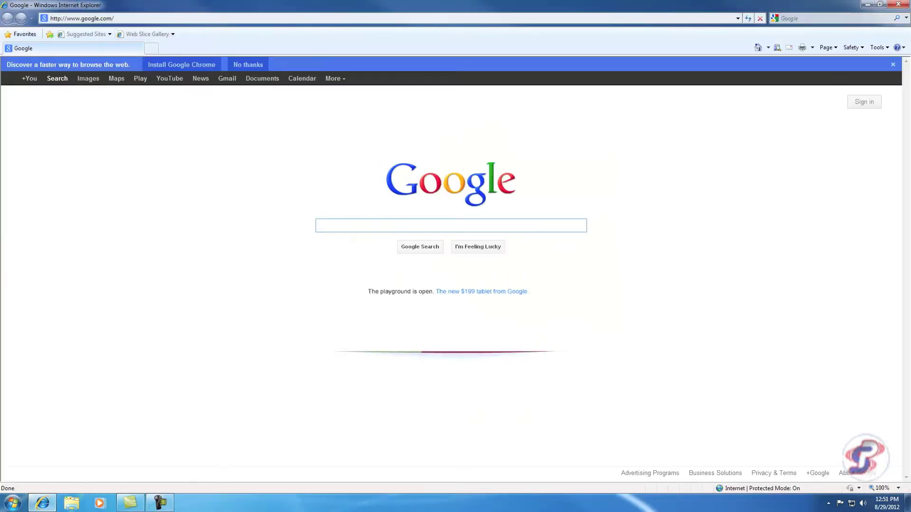
{"action": "left_click", "coordinate": [142, 18]}
{"action": "type", "text": "andrea"}
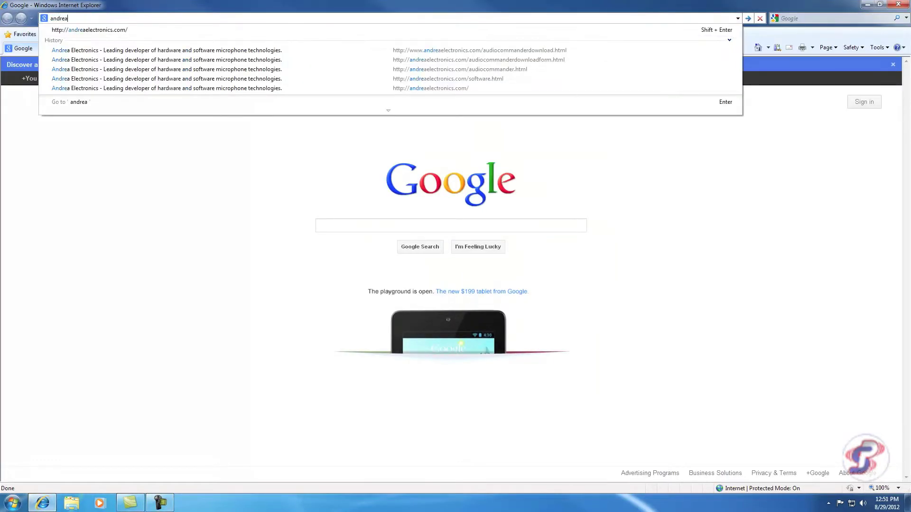
{"action": "key", "text": "Down"}
{"action": "key", "text": "Return"}
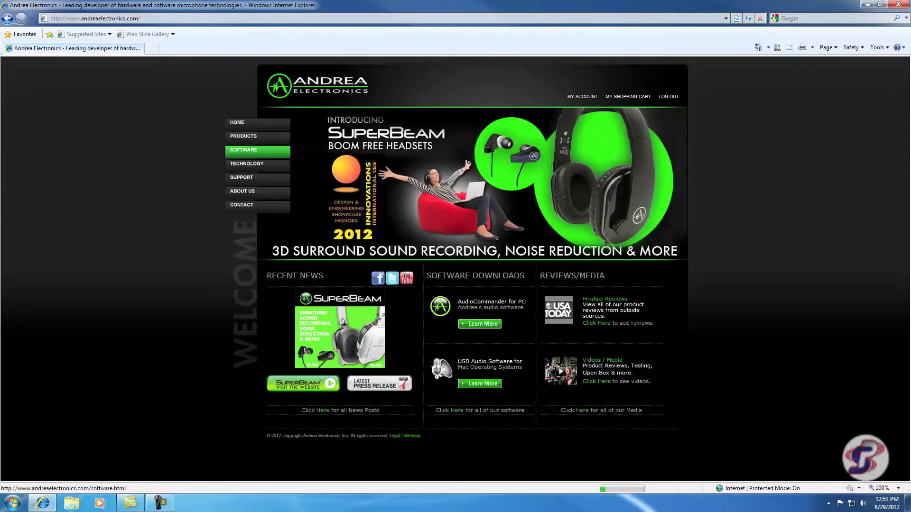
{"action": "left_click", "coordinate": [256, 150]}
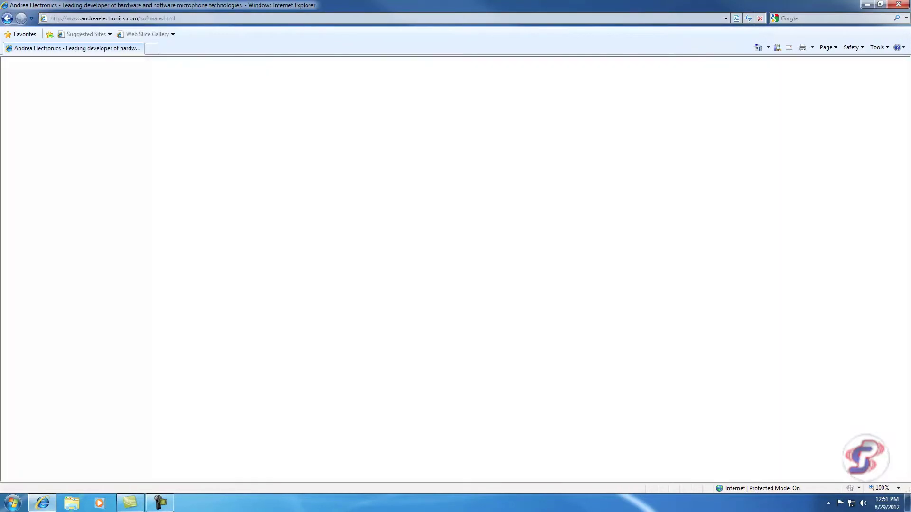
{"action": "left_click", "coordinate": [474, 144]}
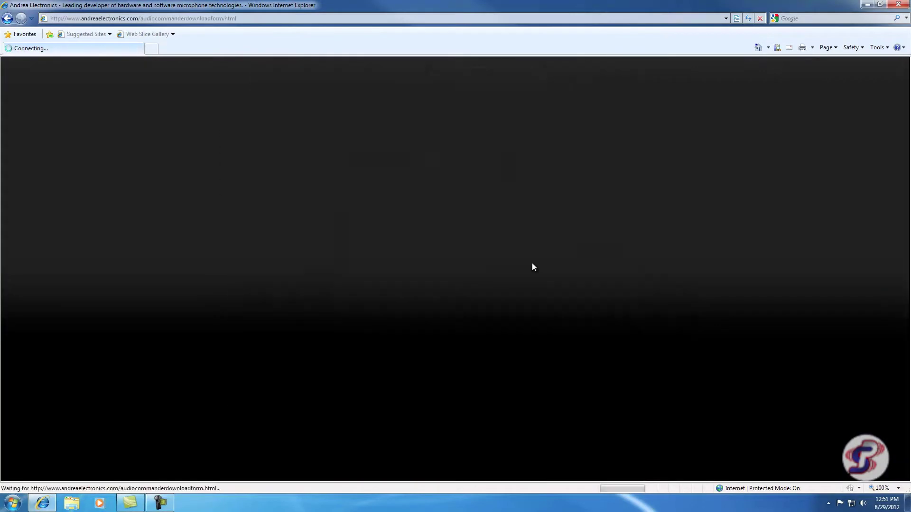
Choose USB-SA Series as the product and fill in the first name, last name and e-mail
{"action": "key", "text": "alt+Down"}
{"action": "key", "text": "Down"}
{"action": "key", "text": "Down"}
{"action": "key", "text": "Down"}
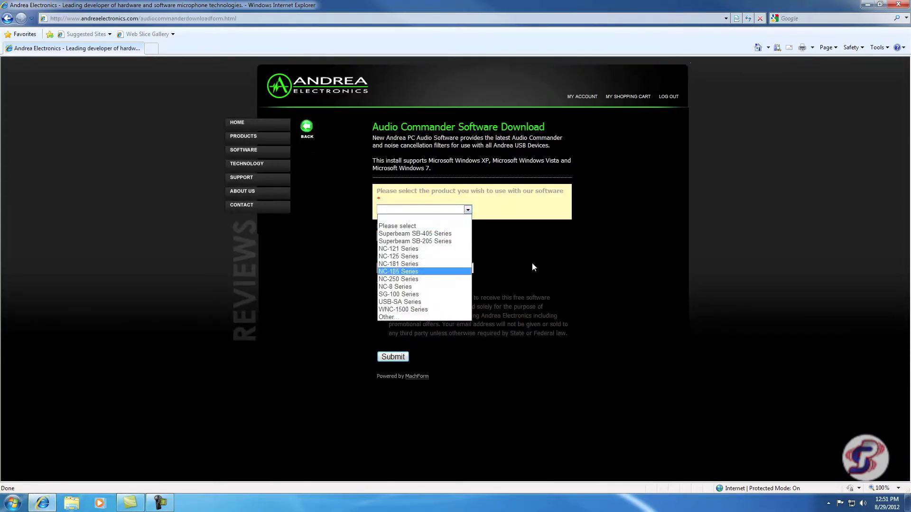
{"action": "key", "text": "Return"}
{"action": "key", "text": "Tab"}
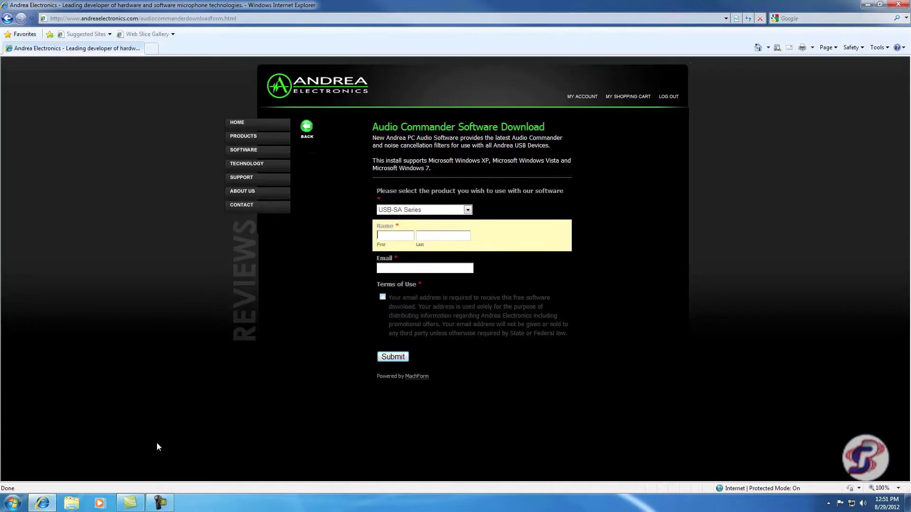
{"action": "type", "text": "Joe"}
{"action": "key", "text": "Tab"}
{"action": "type", "text": "Smith"}
{"action": "key", "text": "Tab"}
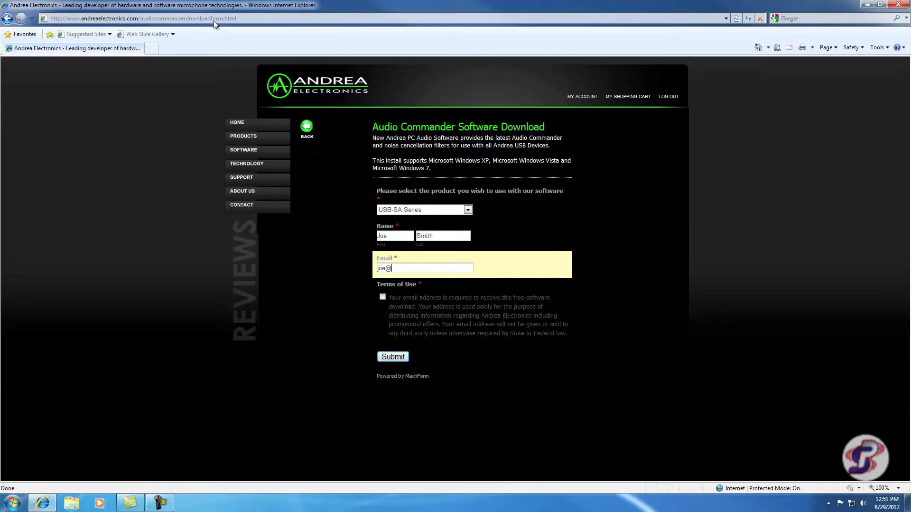
Accept the Terms of Use and submit the download request
{"action": "key", "text": "Tab"}
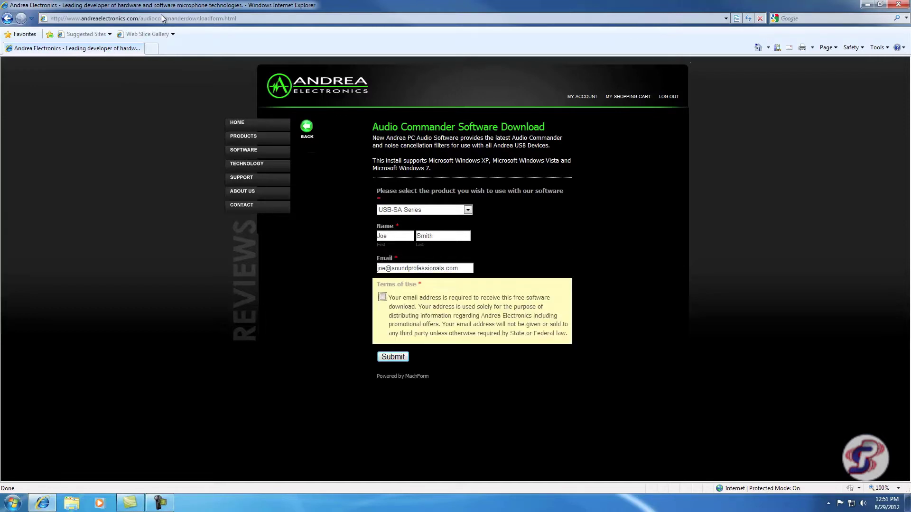
{"action": "key", "text": "space"}
{"action": "key", "text": "Tab"}
{"action": "key", "text": "Return"}
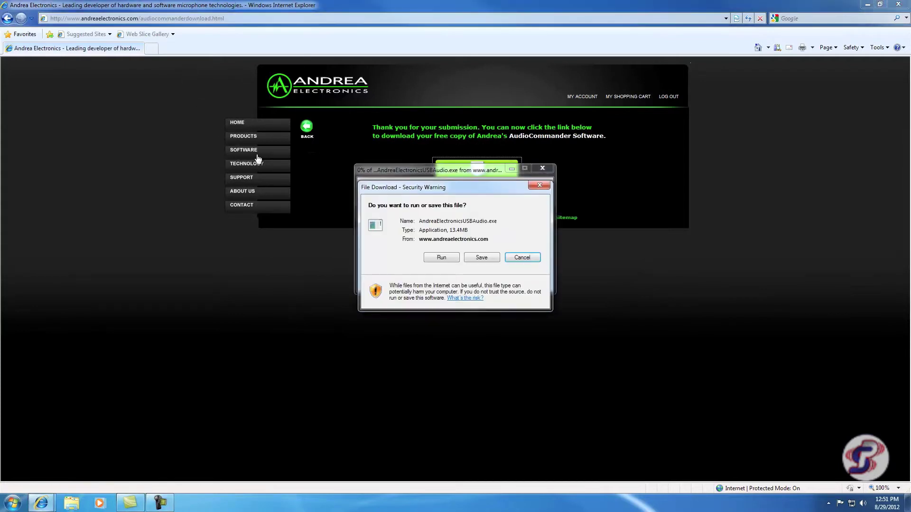
Save AndreaElectronicsUSBAudio.exe to Downloads, then run it and approve the UAC prompt
{"action": "key", "text": "alt+s"}
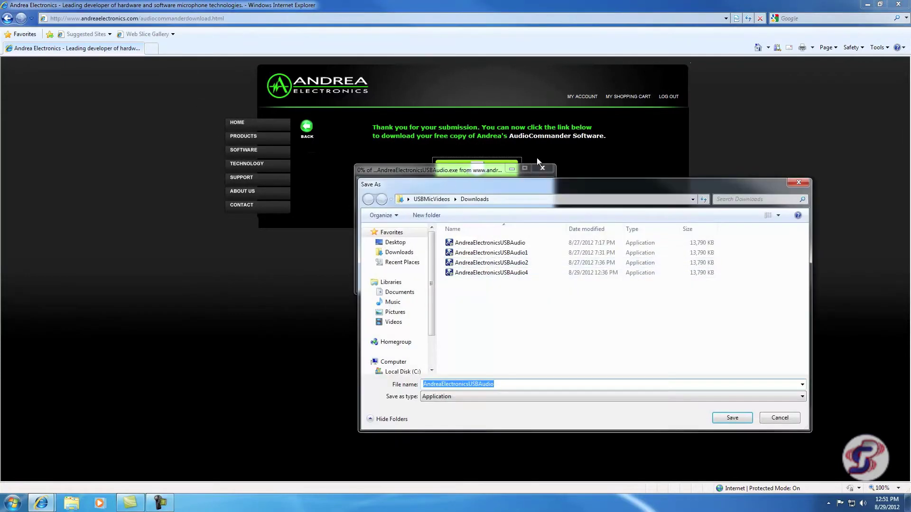
{"action": "key", "text": "Return"}
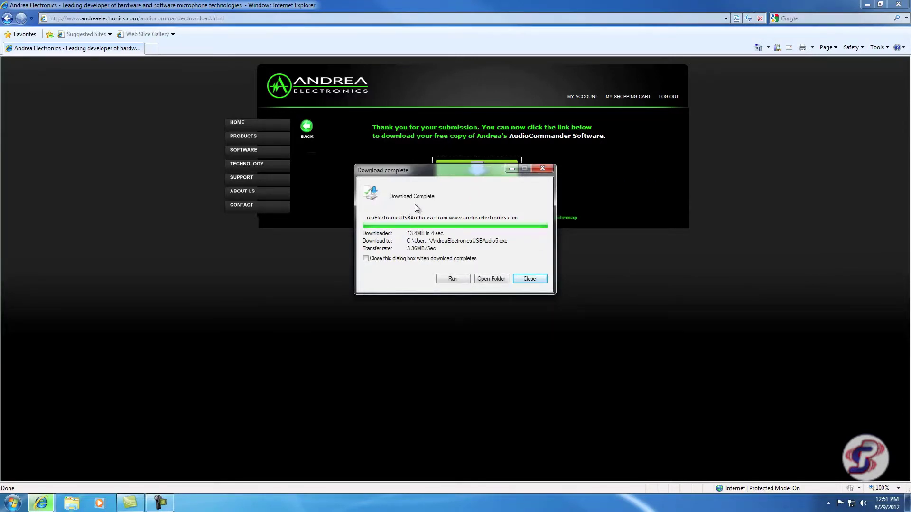
{"action": "left_click", "coordinate": [452, 279]}
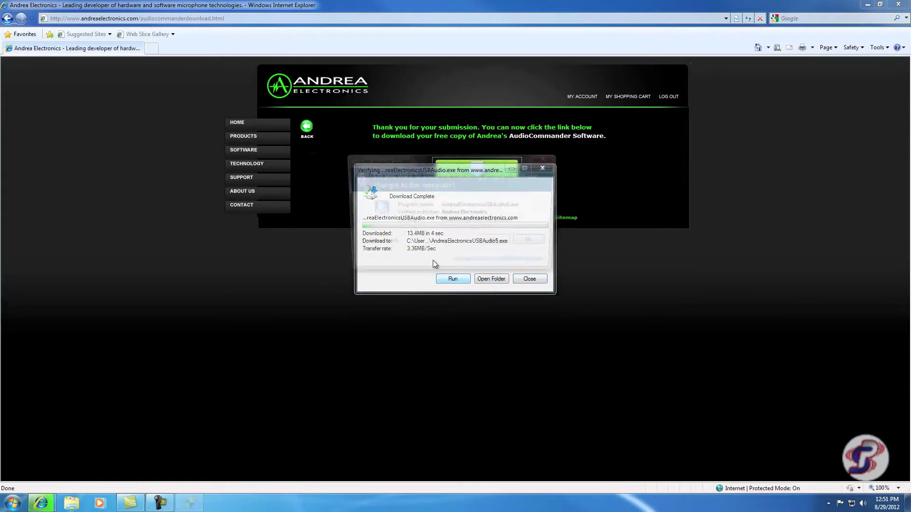
{"action": "key", "text": "Left"}
{"action": "key", "text": "Return"}
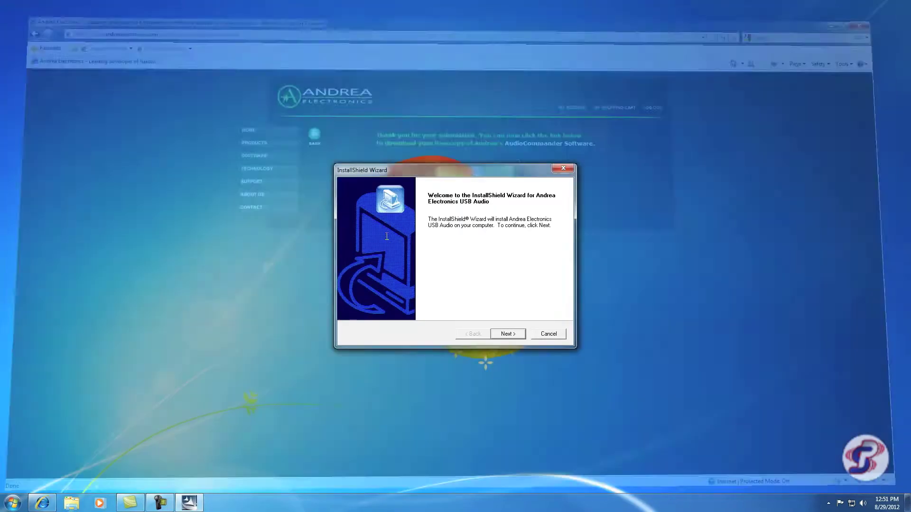
Accept the license agreement, install Andrea Electronics USB Audio and finish the wizard
{"action": "key", "text": "Return"}
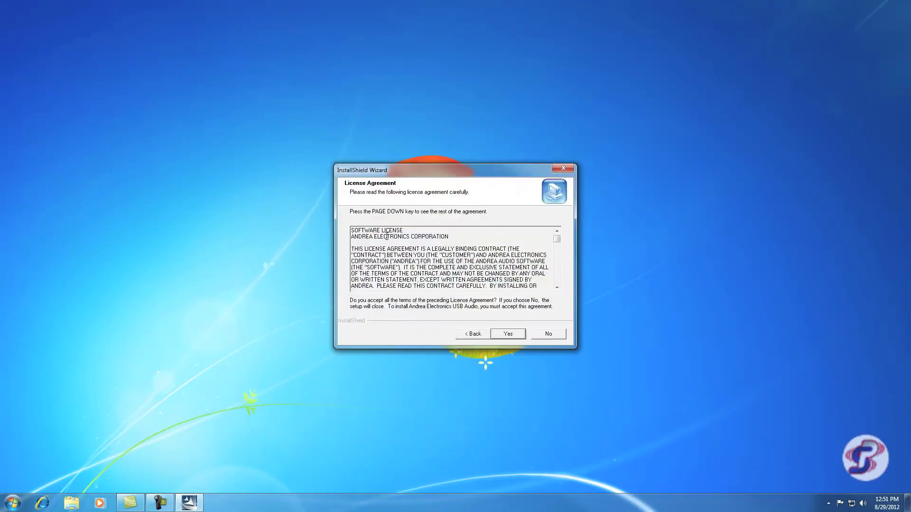
{"action": "key", "text": "Return"}
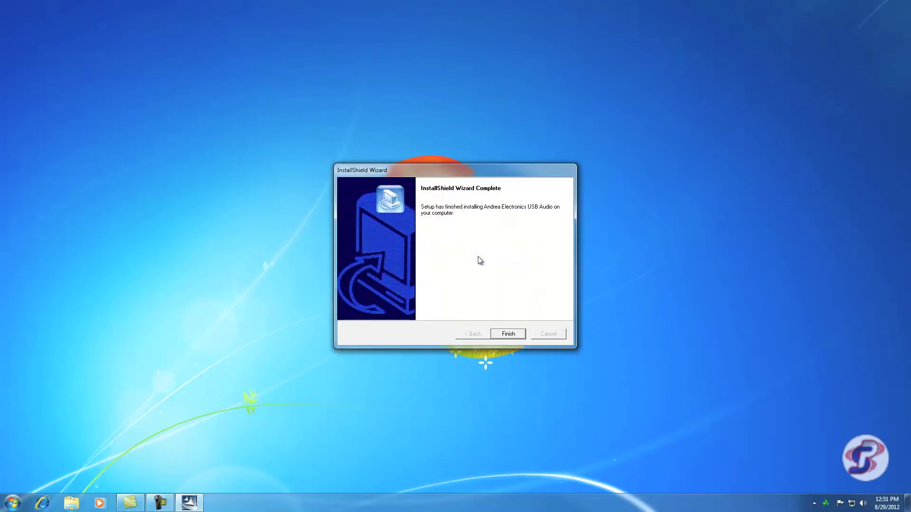
{"action": "key", "text": "Return"}
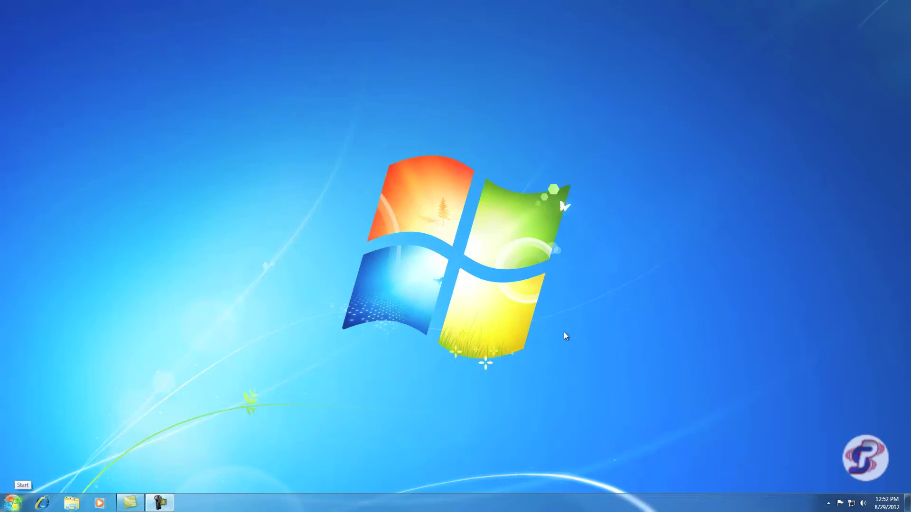
Launch AudioCommander from Start > All Programs > Andrea Electronics
{"action": "key", "text": "super"}
{"action": "key", "text": "Up"}
{"action": "key", "text": "Up"}
{"action": "key", "text": "Up"}
{"action": "key", "text": "Up"}
{"action": "key", "text": "Up"}
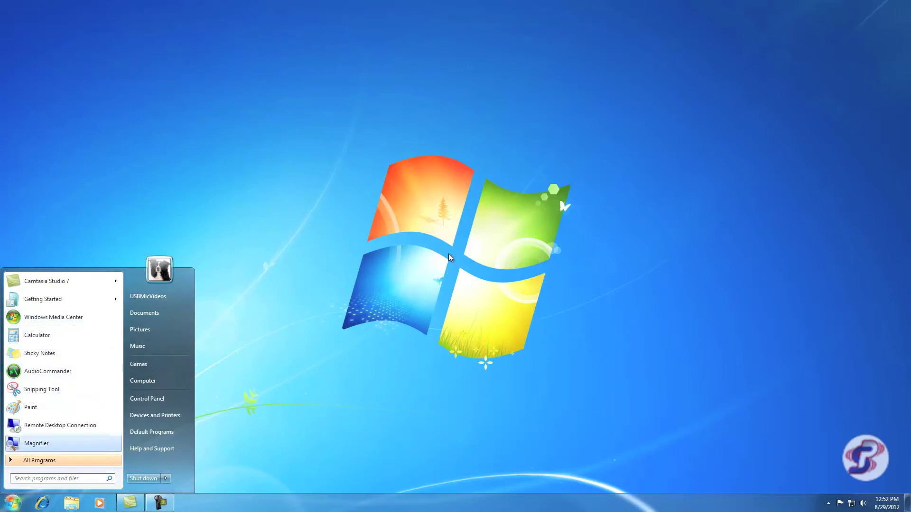
{"action": "key", "text": "Up"}
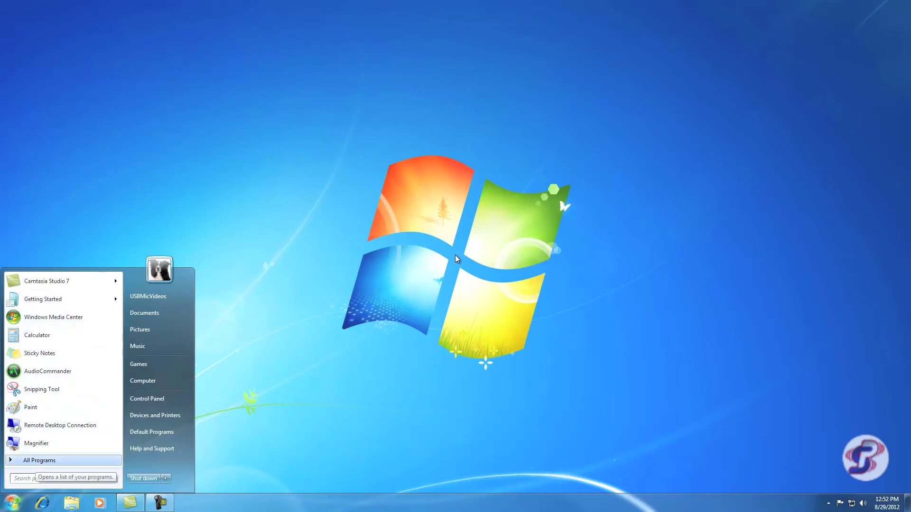
{"action": "key", "text": "Return"}
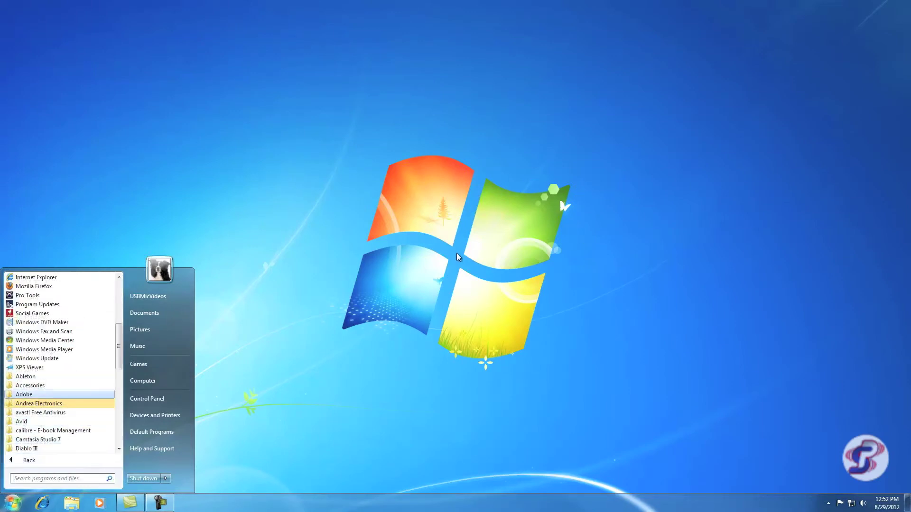
{"action": "key", "text": "Down"}
{"action": "key", "text": "Return"}
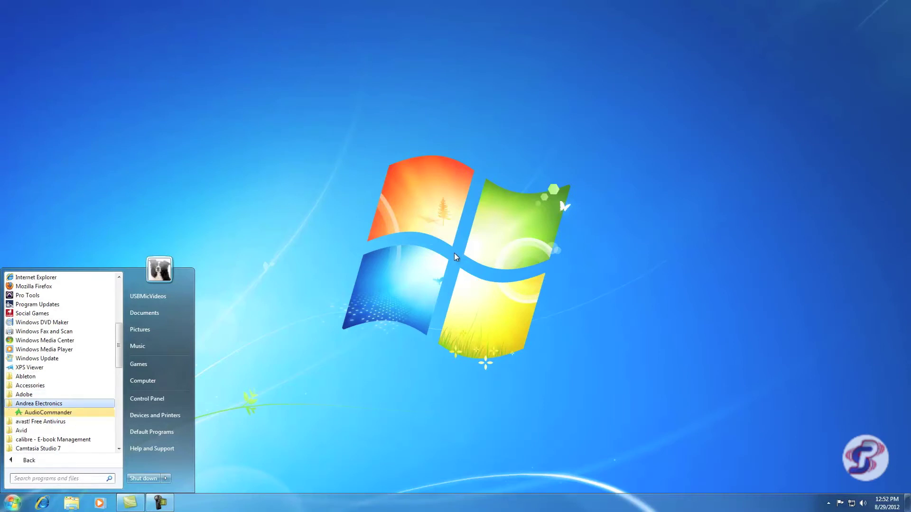
{"action": "key", "text": "Down"}
{"action": "key", "text": "Return"}
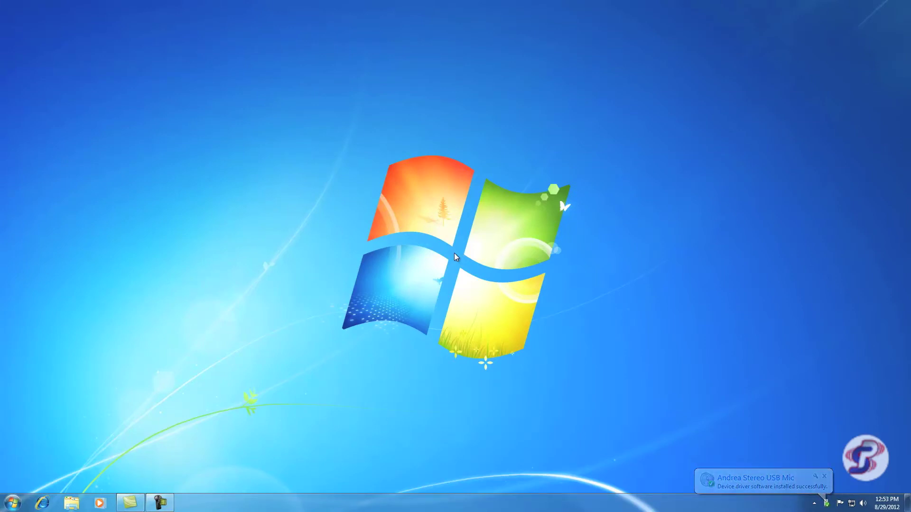
End the AudioCommander.exe process in Task Manager and close Task Manager
{"action": "key", "text": "ctrl+shift+Escape"}
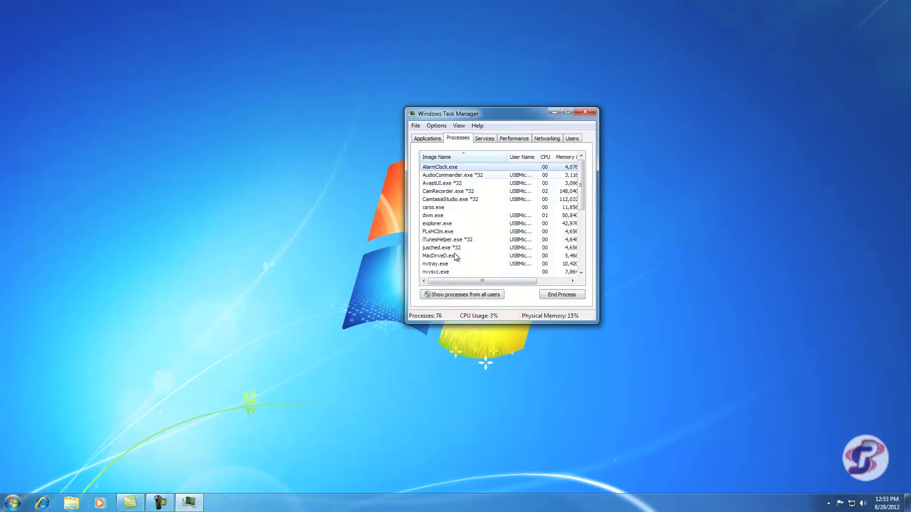
{"action": "key", "text": "Down"}
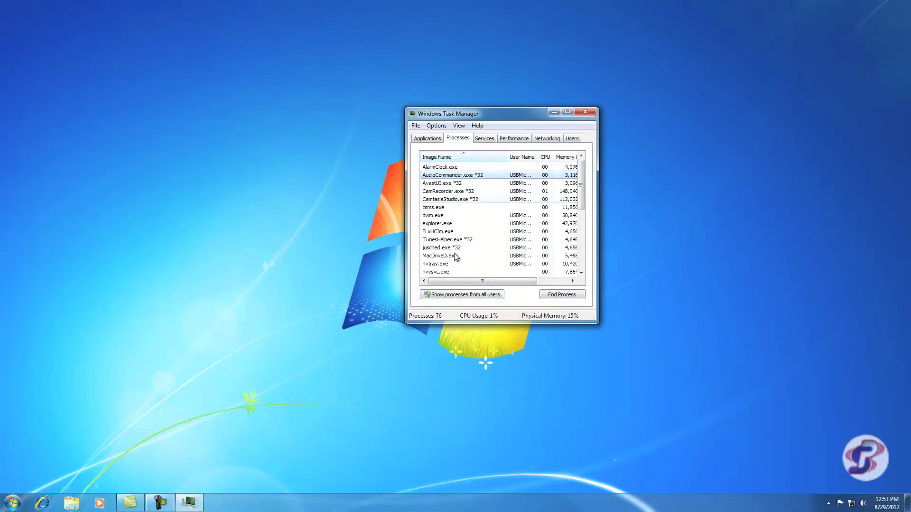
{"action": "key", "text": "Delete"}
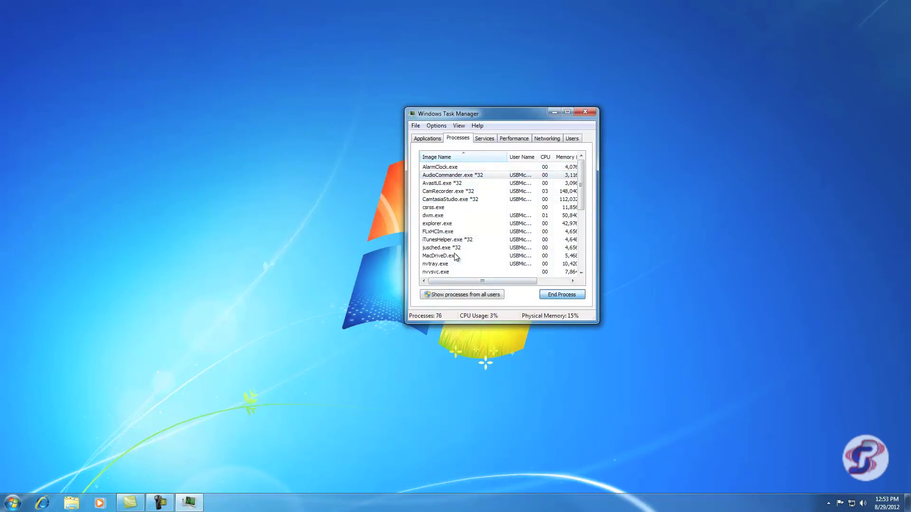
{"action": "key", "text": "Return"}
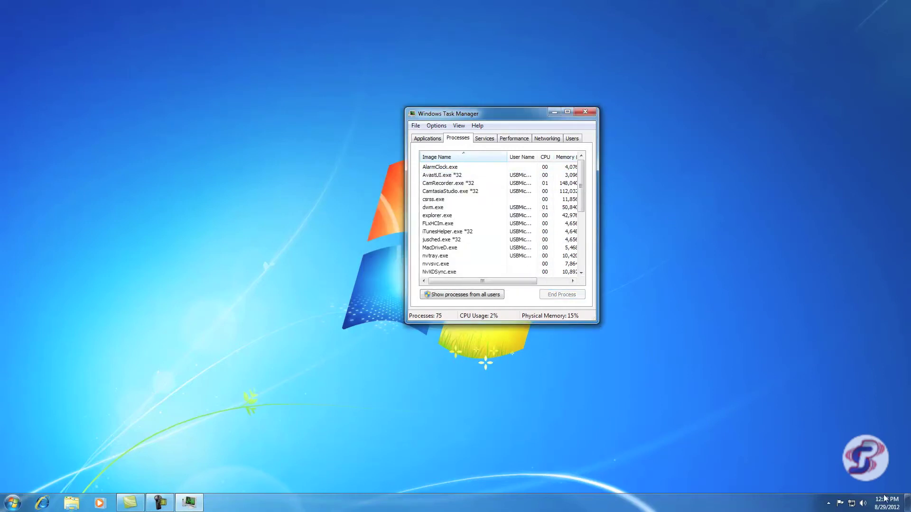
{"action": "key", "text": "alt+F4"}
{"action": "key", "text": "super"}
Relaunch AudioCommander from All Programs > Andrea Electronics
{"action": "key", "text": "Up"}
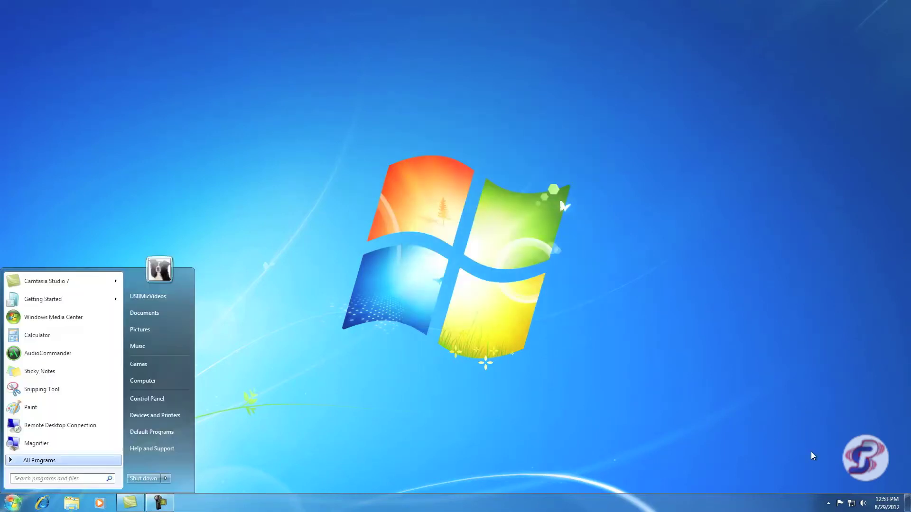
{"action": "key", "text": "Return"}
{"action": "key", "text": "a"}
{"action": "key", "text": "n"}
{"action": "key", "text": "Right"}
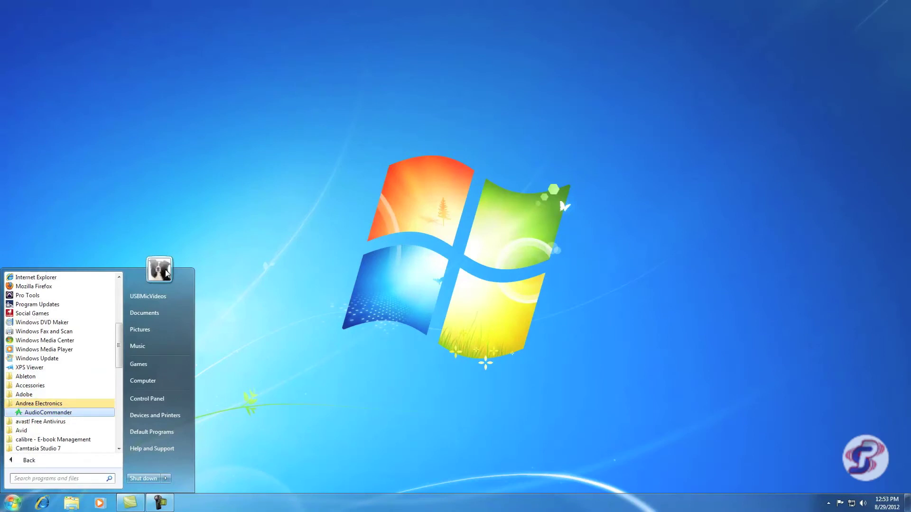
{"action": "key", "text": "Return"}
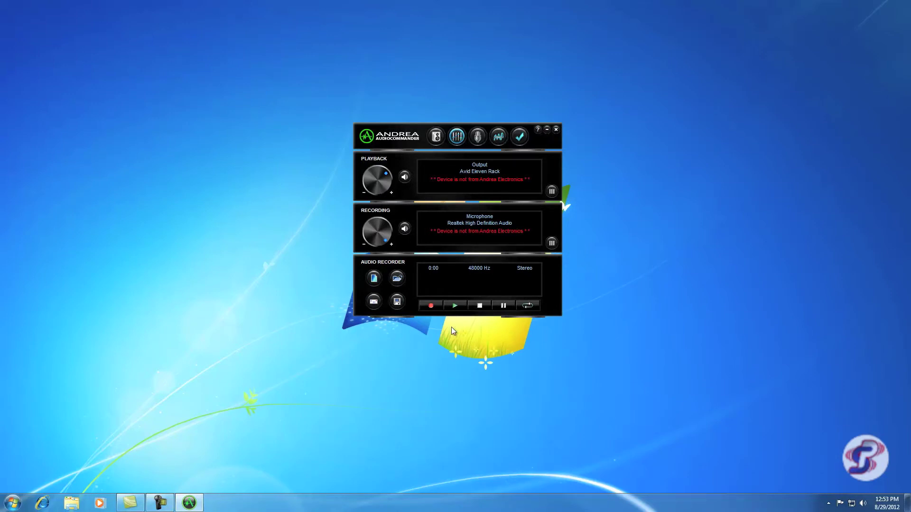
{"action": "key", "text": "XF86AudioLowerVolume"}
{"action": "key", "text": "XF86AudioLowerVolume"}
{"action": "key", "text": "XF86AudioLowerVolume"}
{"action": "key", "text": "XF86AudioLowerVolume"}
{"action": "key", "text": "XF86AudioLowerVolume"}
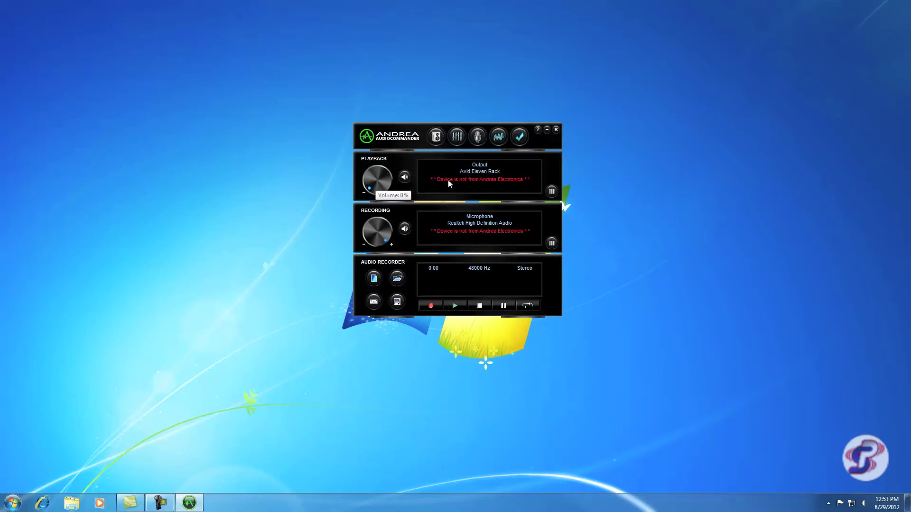
{"action": "key", "text": "XF86AudioRaiseVolume"}
{"action": "key", "text": "XF86AudioRaiseVolume"}
{"action": "key", "text": "XF86AudioRaiseVolume"}
{"action": "key", "text": "XF86AudioRaiseVolume"}
{"action": "key", "text": "XF86AudioRaiseVolume"}
{"action": "key", "text": "XF86AudioRaiseVolume"}
{"action": "key", "text": "XF86AudioRaiseVolume"}
{"action": "key", "text": "XF86AudioRaiseVolume"}
Make Andrea Stereo USB Mic the default recording device and raise the Recording knob
{"action": "left_click", "coordinate": [441, 229]}
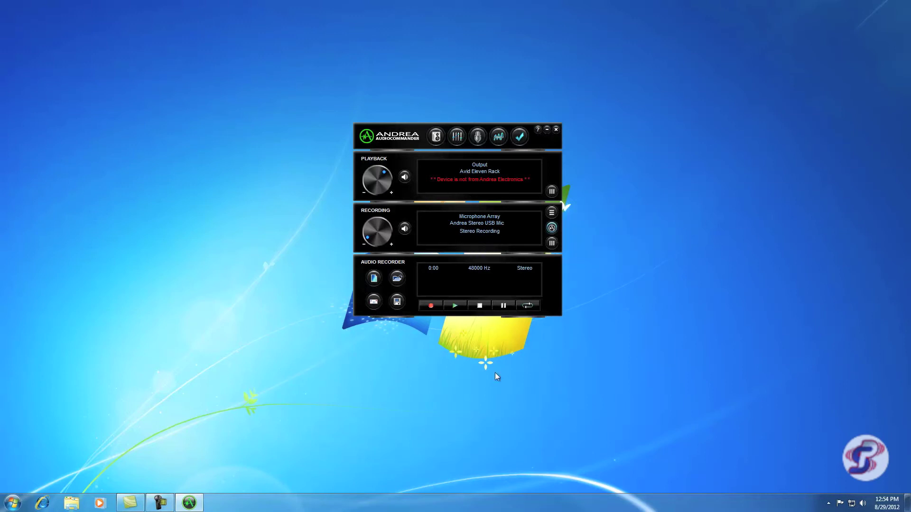
{"action": "scroll", "coordinate": [478, 244], "scroll_direction": "up", "scroll_amount": 1}
{"action": "scroll", "coordinate": [478, 245], "scroll_direction": "up", "scroll_amount": 5}
{"action": "left_click", "coordinate": [551, 243]}
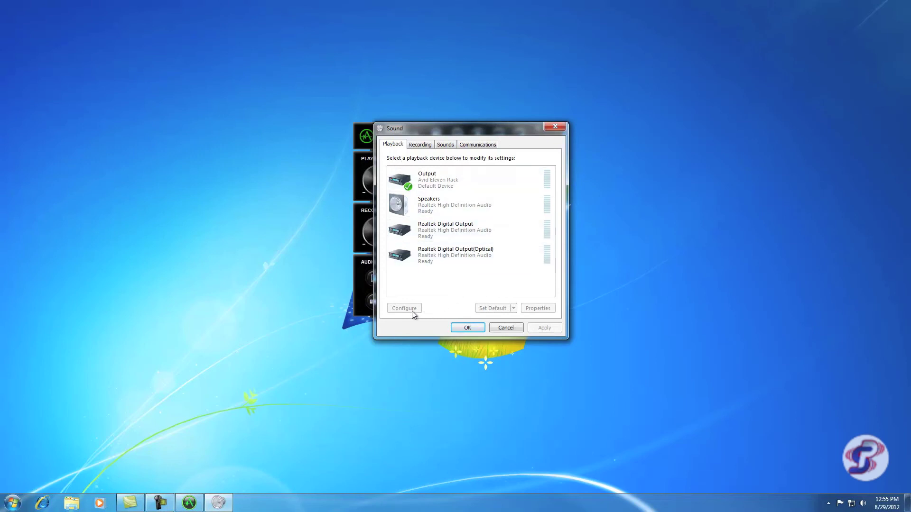
{"action": "key", "text": "Return"}
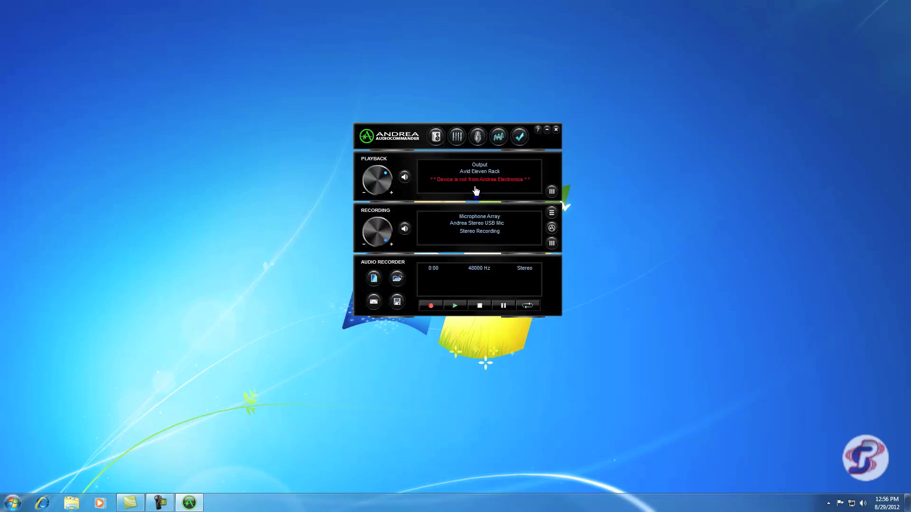
Start a new audio recording at a 44100 Hz sample rate with Stereo channels
{"action": "left_click", "coordinate": [374, 278]}
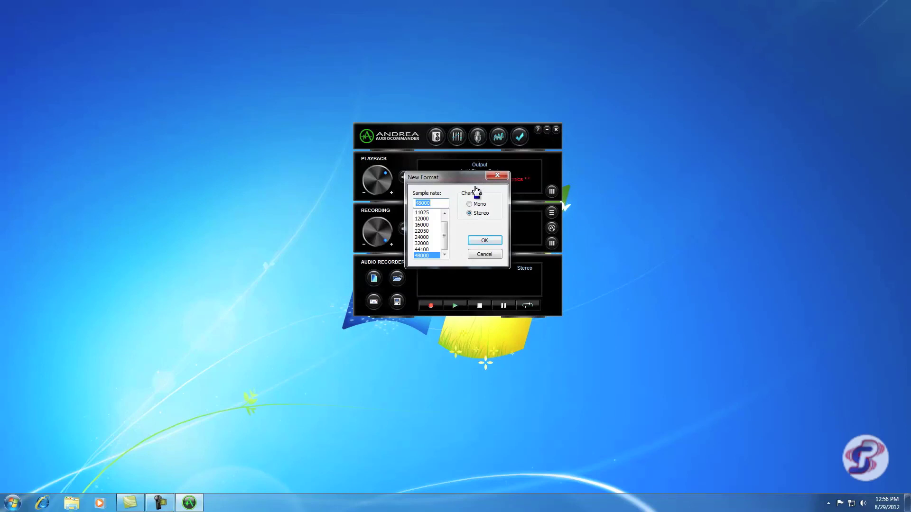
{"action": "key", "text": "Up"}
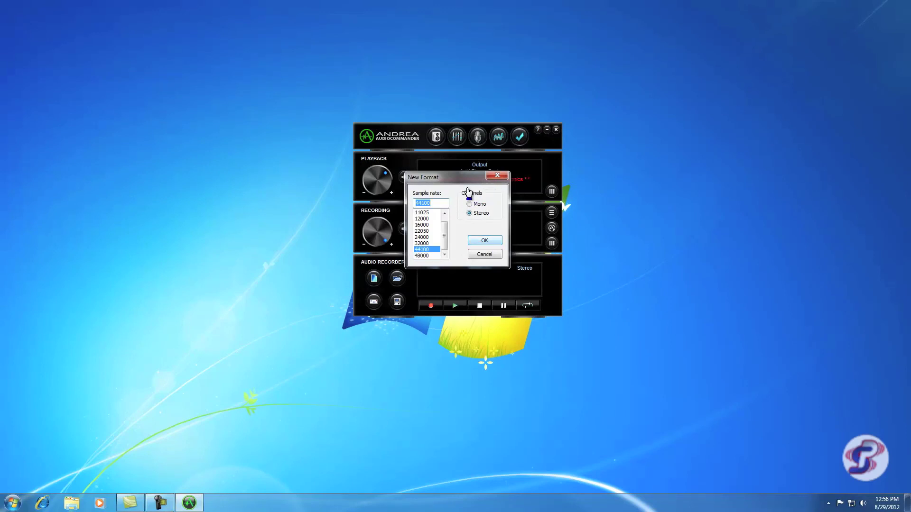
{"action": "key", "text": "Return"}
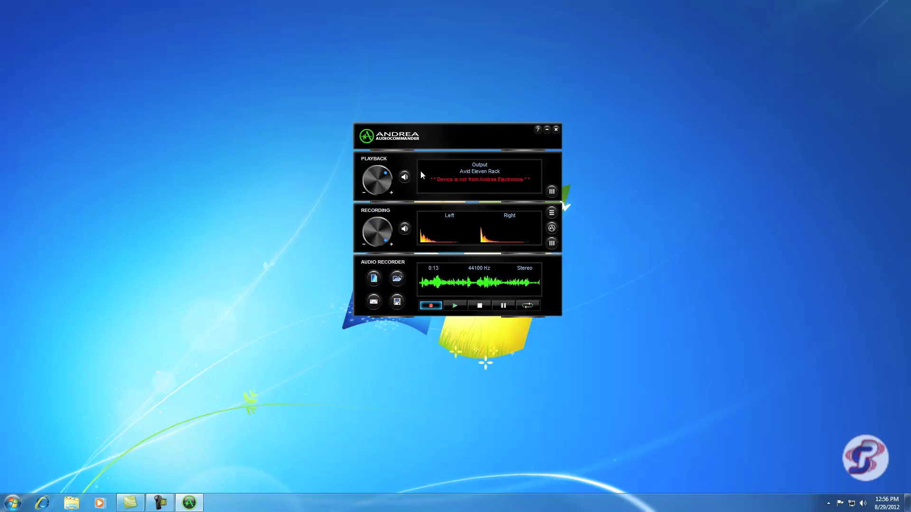
Stop the recording at 0:15, play it back, then stop playback
{"action": "key", "text": "space"}
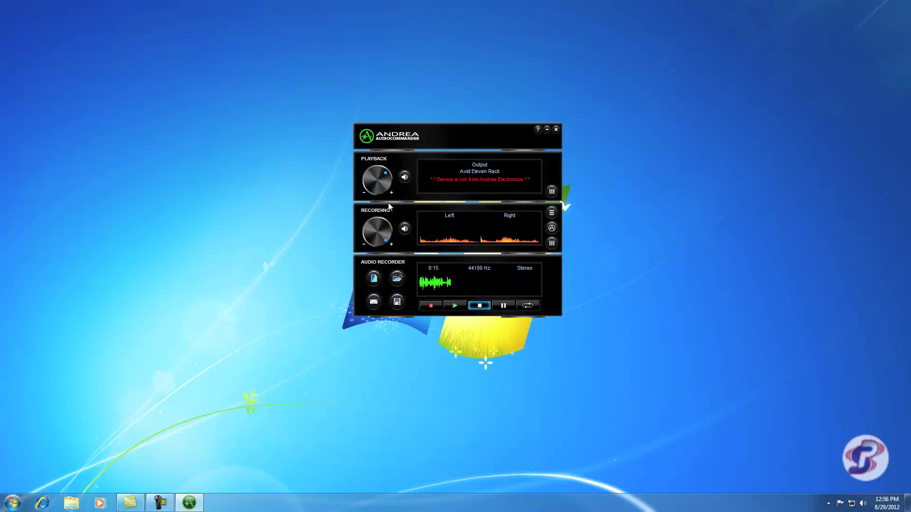
{"action": "key", "text": "space"}
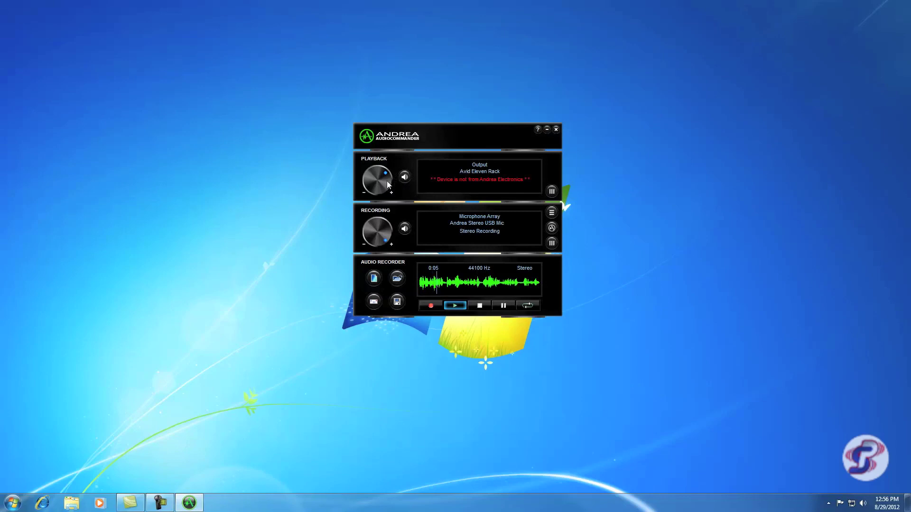
{"action": "key", "text": "space"}
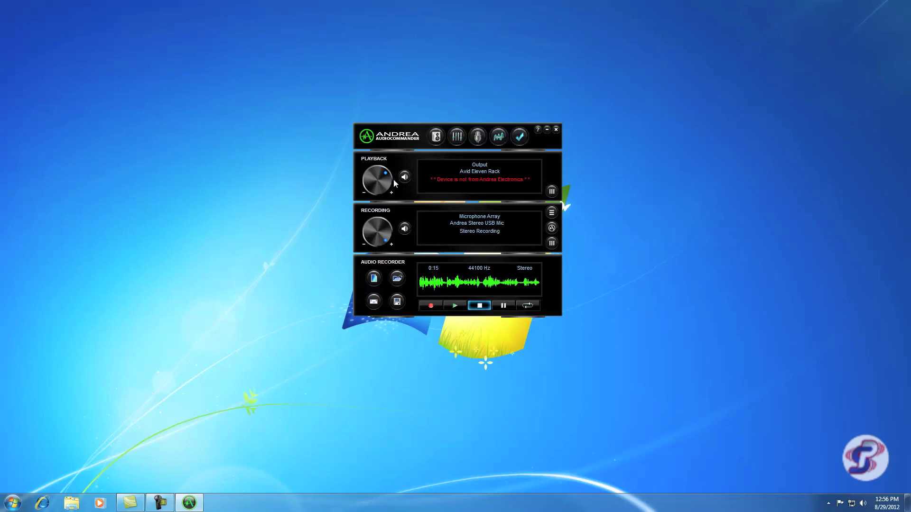